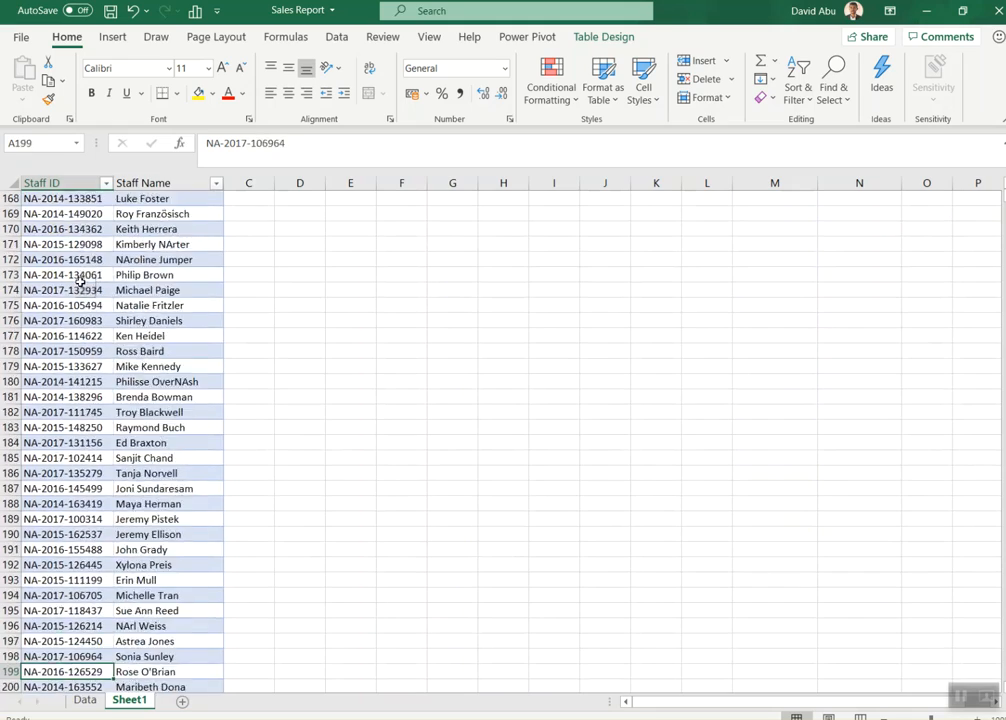
# Step: Look through the Staff ID and Staff Name records further down the staff table
pyautogui.press('Down')
pyautogui.press('Down')
pyautogui.press('Down')
pyautogui.press('Down')
pyautogui.press('Down')
pyautogui.press('Down')
pyautogui.press('Down')
pyautogui.press('Down')
pyautogui.press('Down')
pyautogui.press('Down')
pyautogui.press('Down')
pyautogui.press('Down')
pyautogui.press('Down')
pyautogui.press('Down')
pyautogui.press('Down')
pyautogui.press('Down')
pyautogui.press('Down')
pyautogui.press('Down')
pyautogui.press('Down')
pyautogui.press('Down')
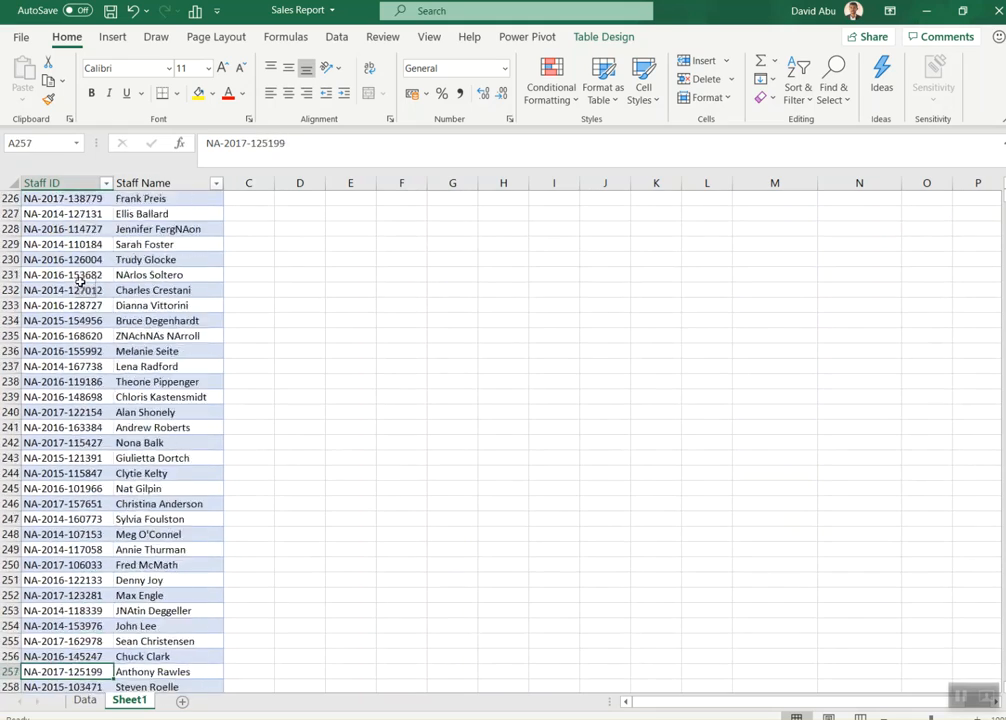
pyautogui.press('Down')
pyautogui.press('Down')
pyautogui.press('Down')
pyautogui.press('Down')
pyautogui.press('Down')
pyautogui.press('Down')
pyautogui.press('Down')
pyautogui.press('Down')
pyautogui.press('Down')
pyautogui.press('Down')
pyautogui.press('Down')
pyautogui.press('Down')
pyautogui.press('Down')
pyautogui.press('Down')
pyautogui.press('Down')
pyautogui.press('Down')
pyautogui.press('Down')
pyautogui.press('Down')
pyautogui.press('Down')
pyautogui.press('Down')
pyautogui.press('Down')
pyautogui.press('Down')
pyautogui.press('Down')
pyautogui.press('Down')
pyautogui.press('Down')
pyautogui.press('Down')
pyautogui.press('Down')
pyautogui.press('Down')
pyautogui.press('Down')
pyautogui.press('Down')
pyautogui.press('Down')
pyautogui.press('Down')
pyautogui.press('Down')
pyautogui.press('Down')
pyautogui.press('Down')
pyautogui.press('Down')
pyautogui.press('Down')
pyautogui.press('Down')
pyautogui.press('Down')
pyautogui.press('Down')
pyautogui.press('Down')
pyautogui.press('Down')
pyautogui.press('Down')
pyautogui.press('Down')
pyautogui.press('Down')
pyautogui.press('Down')
pyautogui.press('Down')
pyautogui.press('Down')
pyautogui.press('Down')
pyautogui.press('Down')
pyautogui.press('Down')
pyautogui.press('Down')
pyautogui.press('Down')
pyautogui.press('Down')
pyautogui.press('Down')
pyautogui.press('Down')
pyautogui.press('Down')
pyautogui.press('Down')
pyautogui.press('Down')
pyautogui.press('Down')
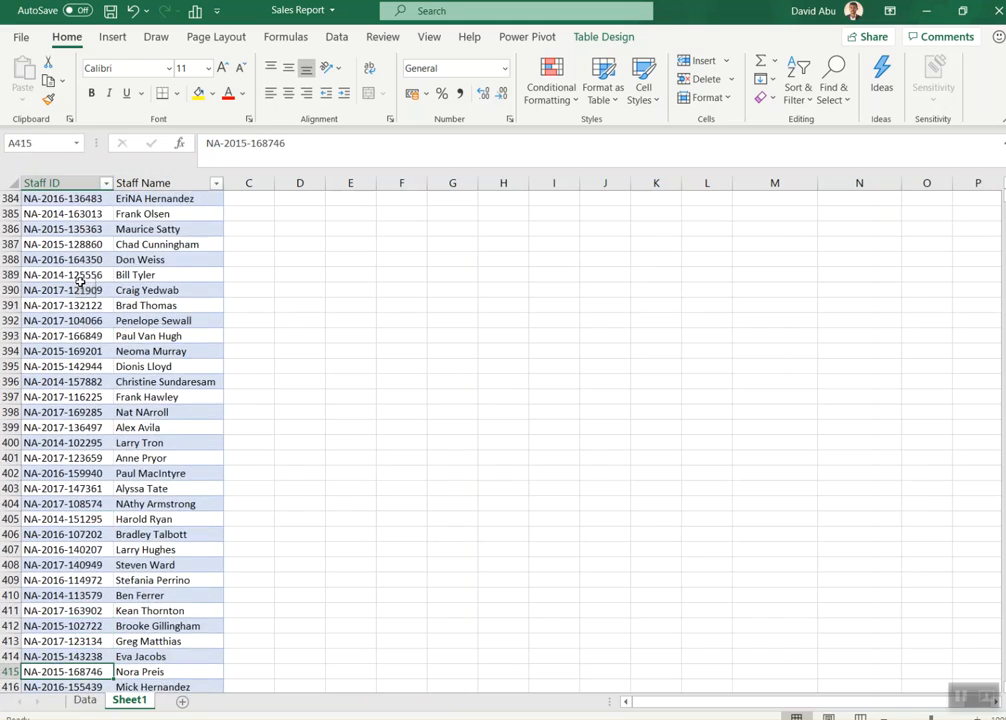
# Step: Define the name staff for the whole Staff ID and Staff Name table, headers included, range A1:B758
pyautogui.hotkey('ctrl', 'Home')
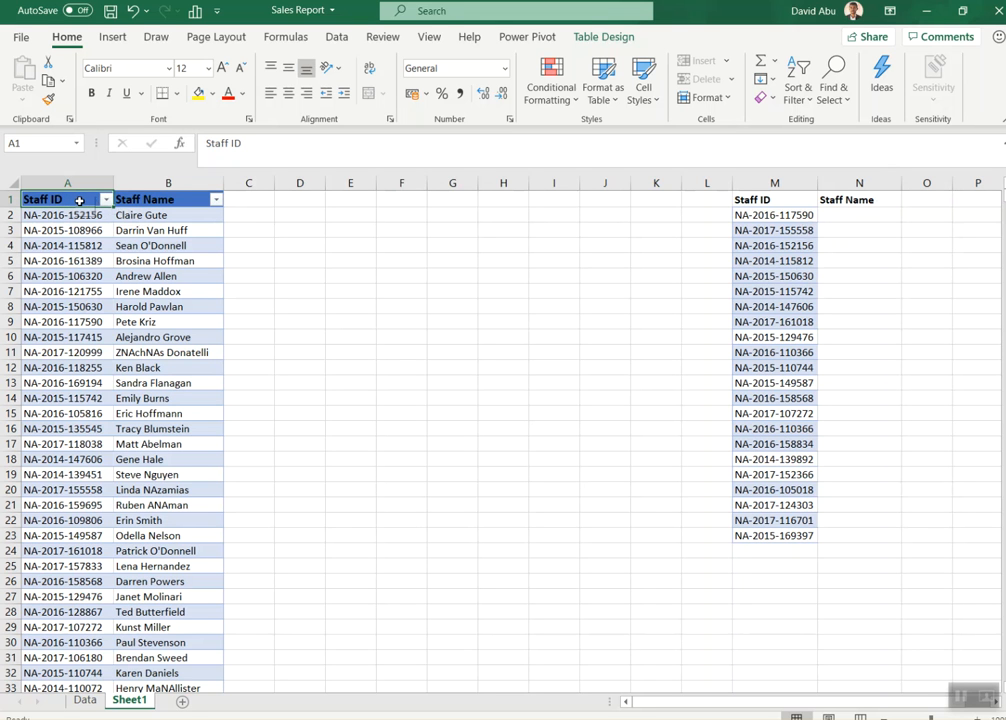
pyautogui.hotkey('shift', 'Right')
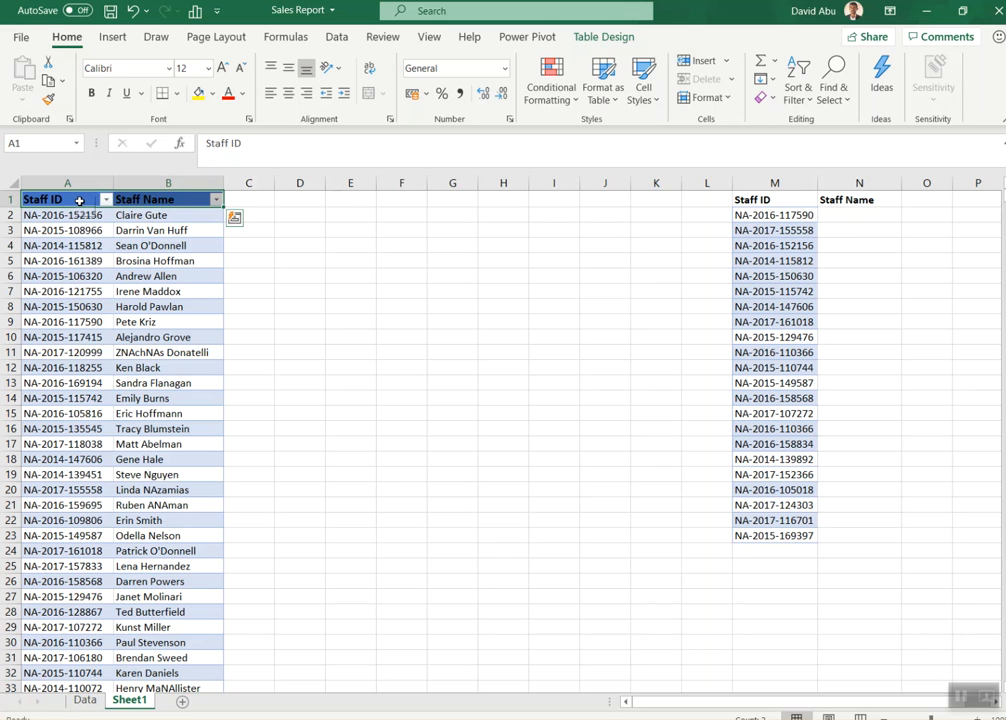
pyautogui.hotkey('ctrl', 'shift', 'Down')
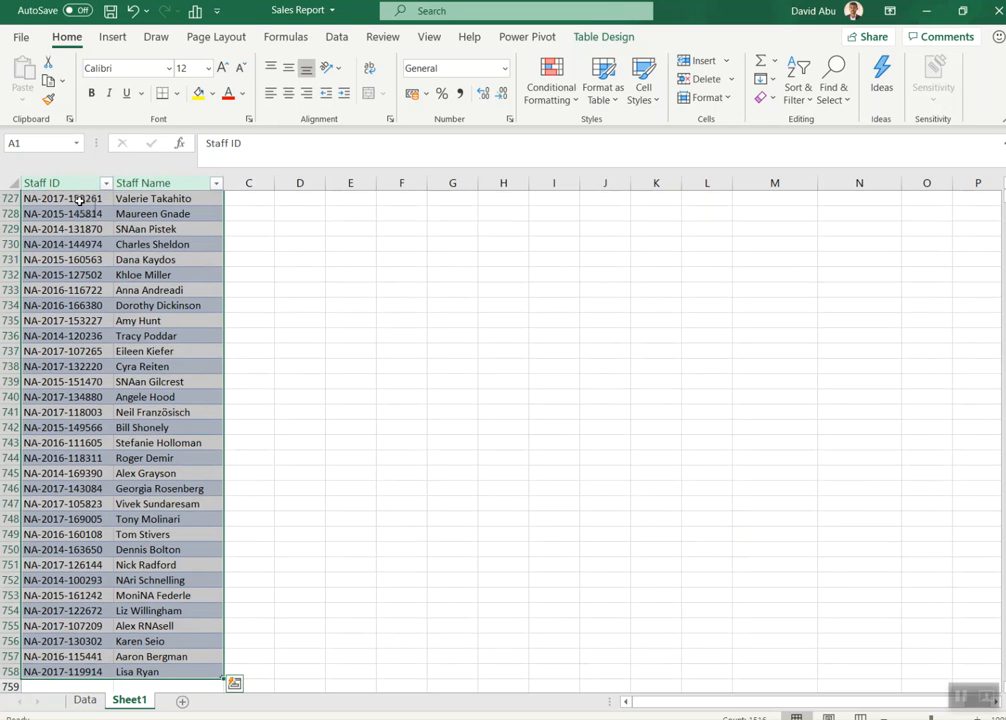
pyautogui.click(24, 144)
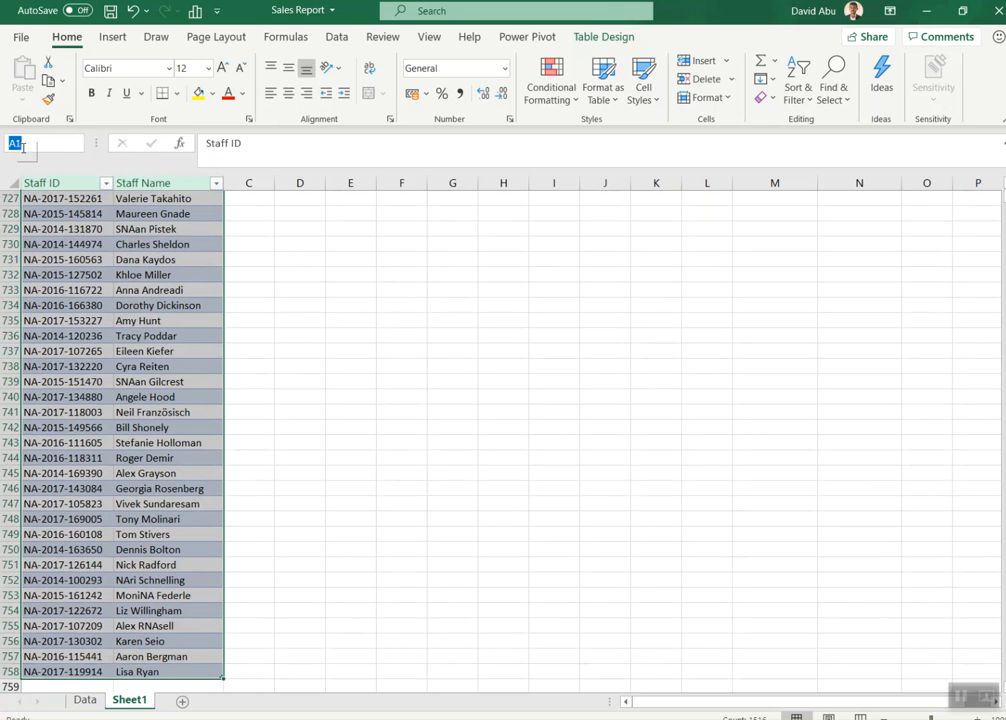
pyautogui.write('staff')
pyautogui.press('Escape')
pyautogui.hotkey('ctrl', 'BackSpace')
pyautogui.click(266, 231)
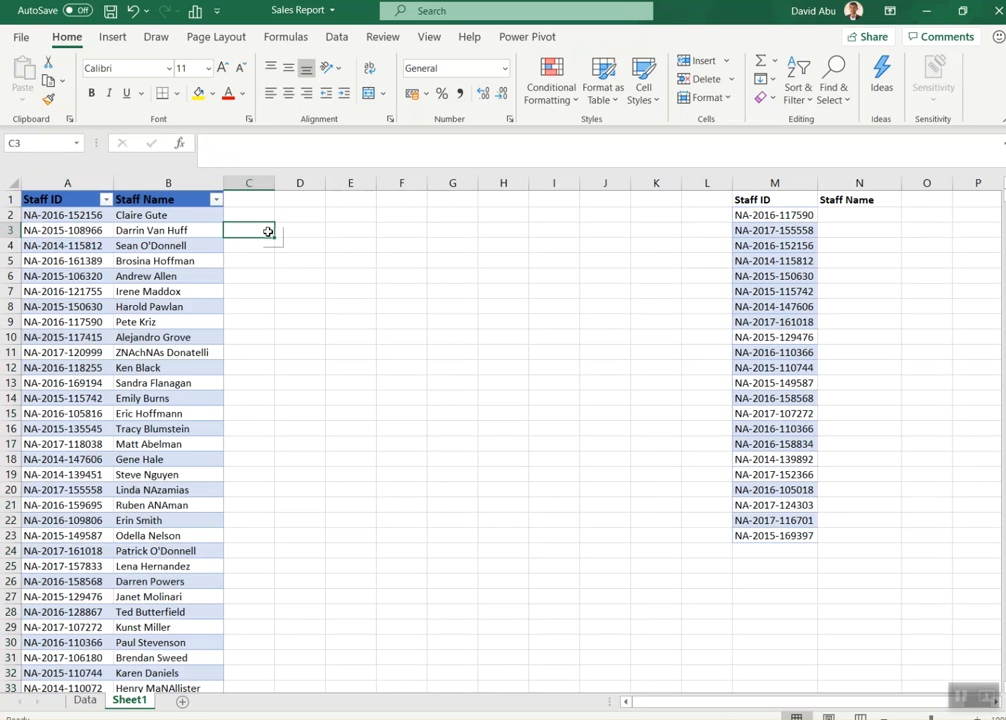
# Step: Reselect the whole staff table with its headers and check the workbook's list of defined names
pyautogui.click(63, 201)
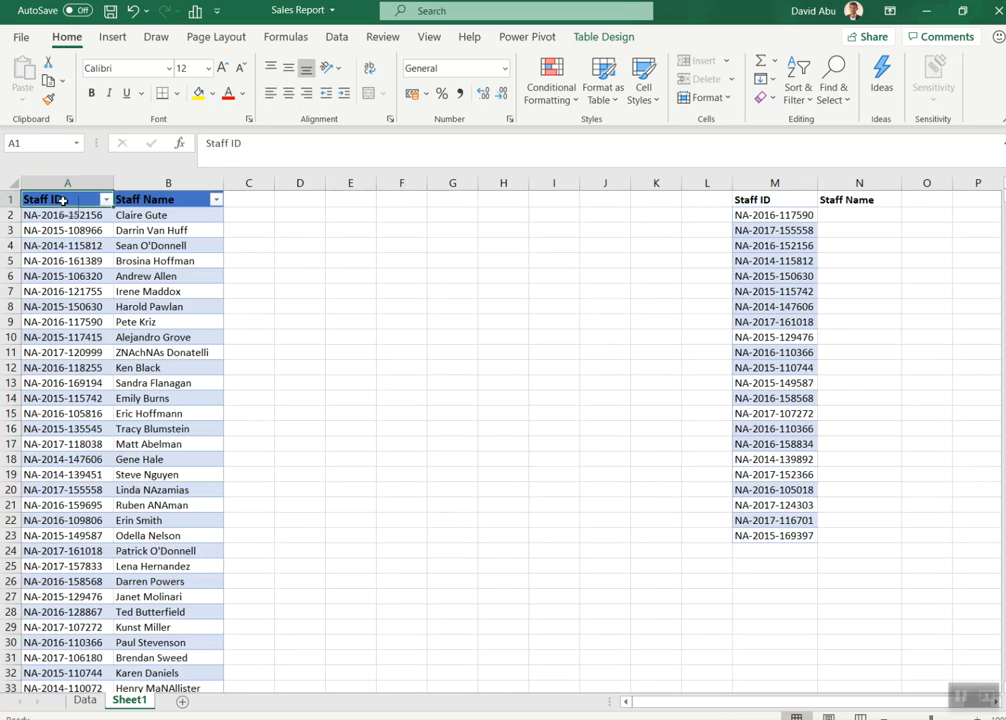
pyautogui.hotkey('ctrl', 'shift', 'Right')
pyautogui.hotkey('ctrl', 'shift', 'Down')
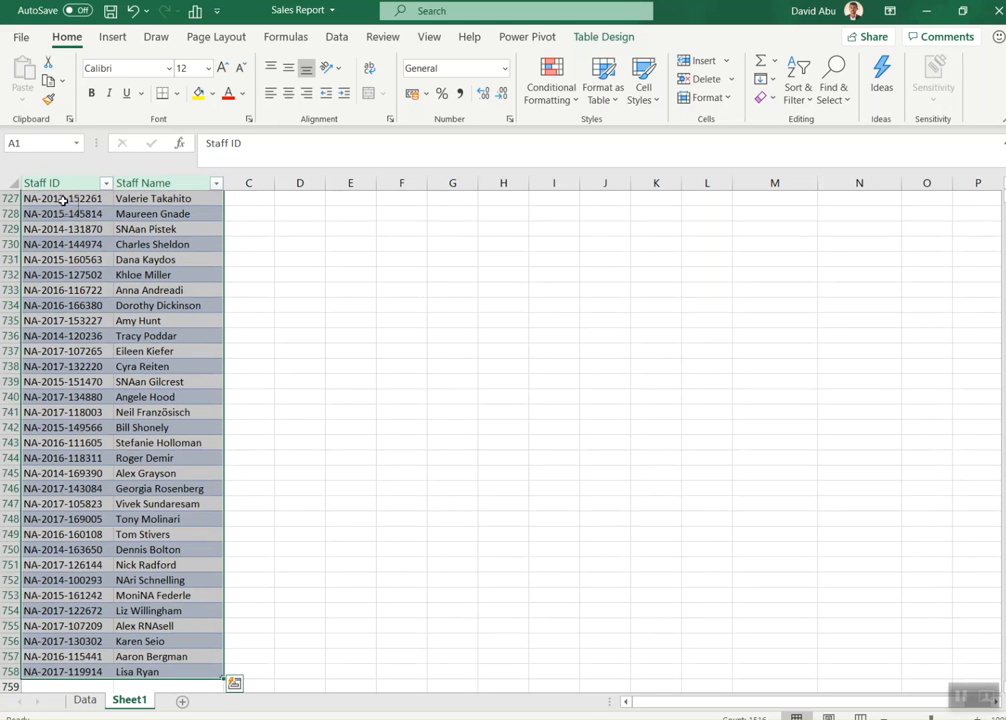
pyautogui.click(76, 143)
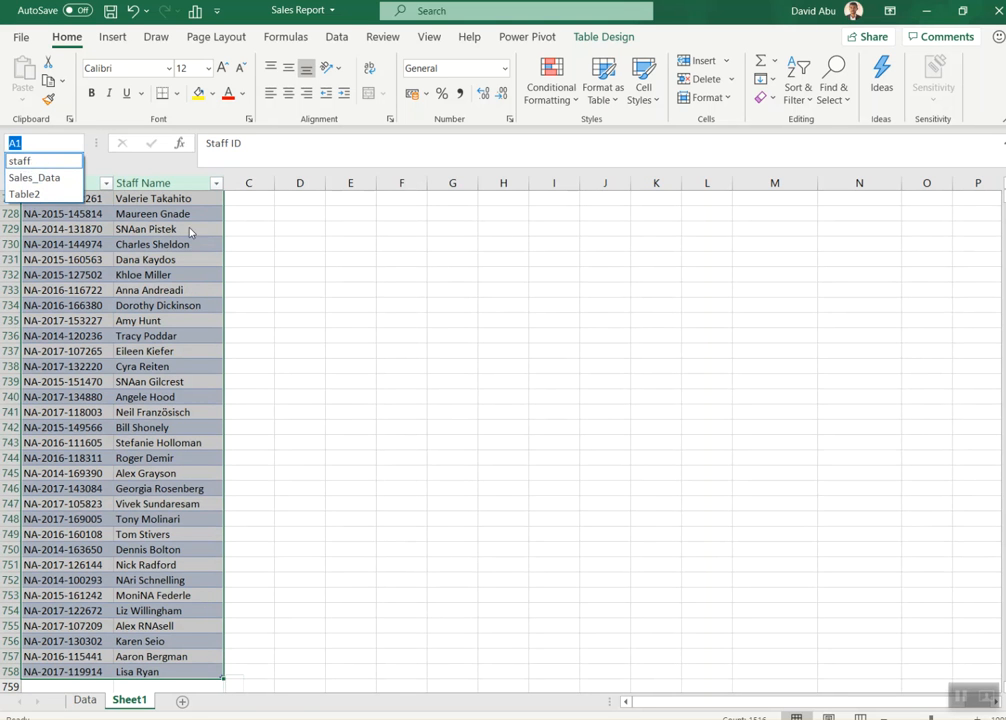
pyautogui.click(154, 302)
pyautogui.click(154, 304)
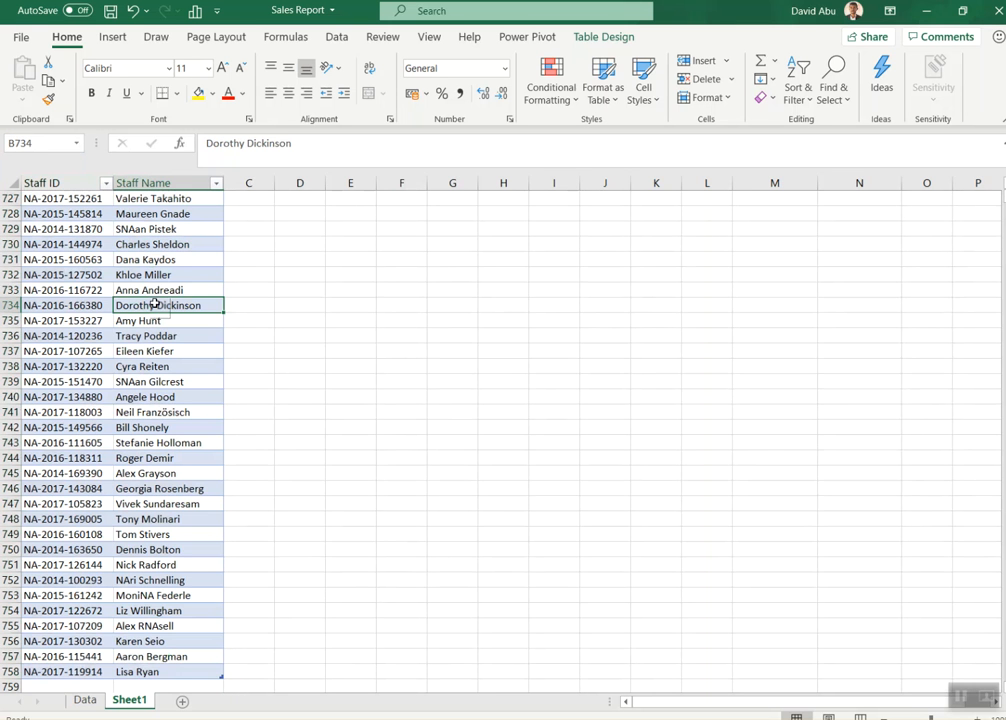
pyautogui.hotkey('ctrl', 'Up')
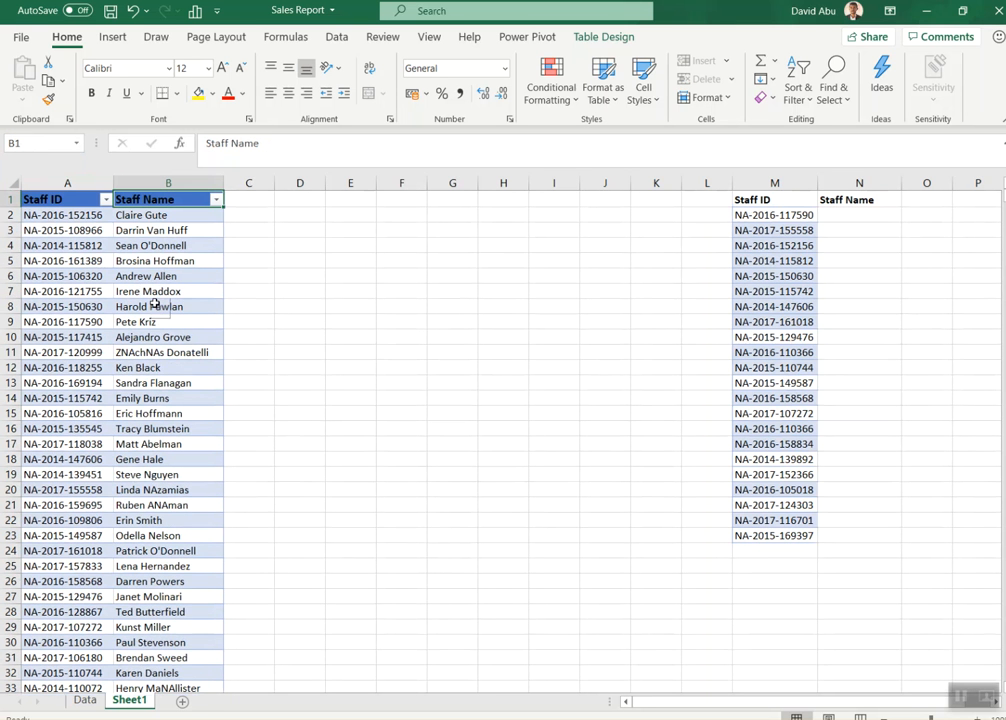
# Step: Start a VLOOKUP in N2 through the function arguments dialog, with M2 as the lookup value
pyautogui.click(846, 215)
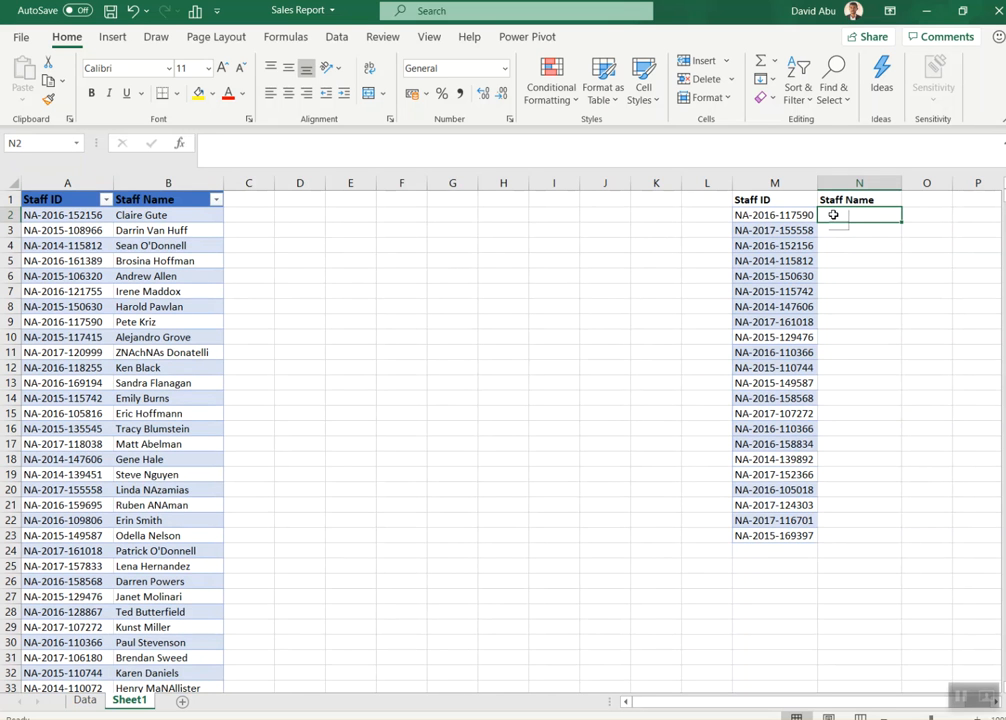
pyautogui.write('=vloo')
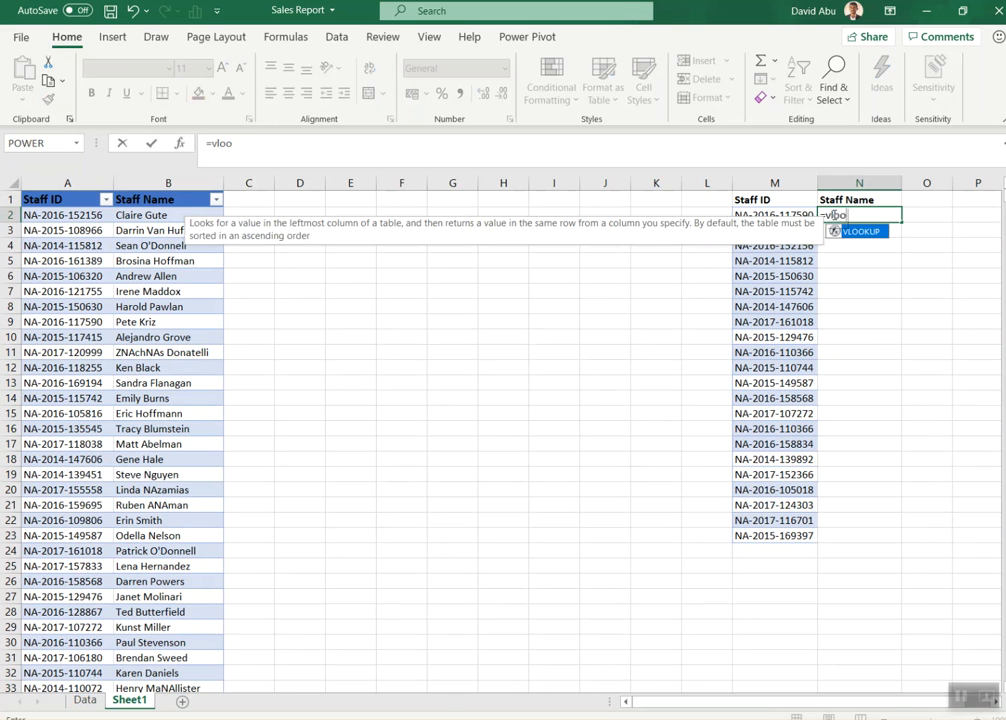
pyautogui.press('Tab')
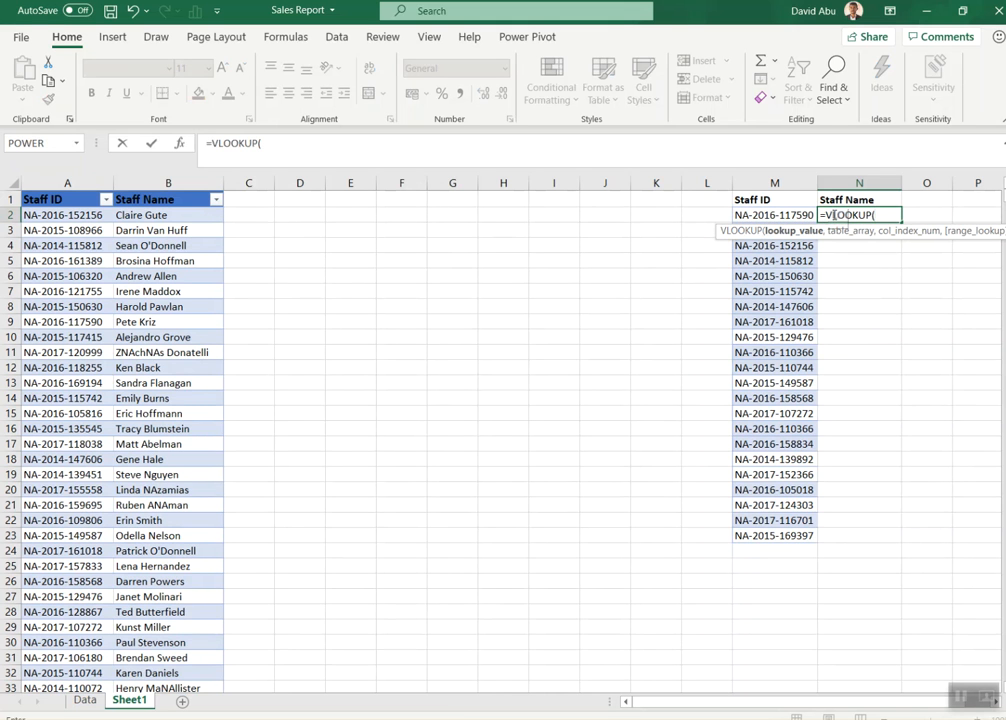
pyautogui.hotkey('ctrl', 'a')
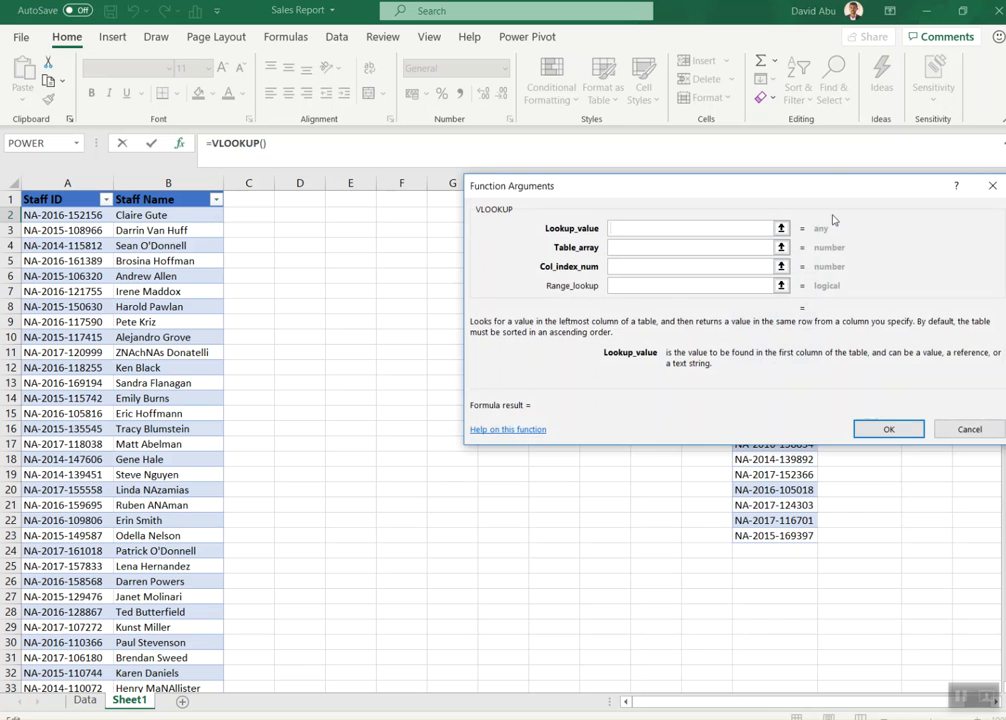
pyautogui.moveTo(769, 203); pyautogui.dragTo(540, 74)
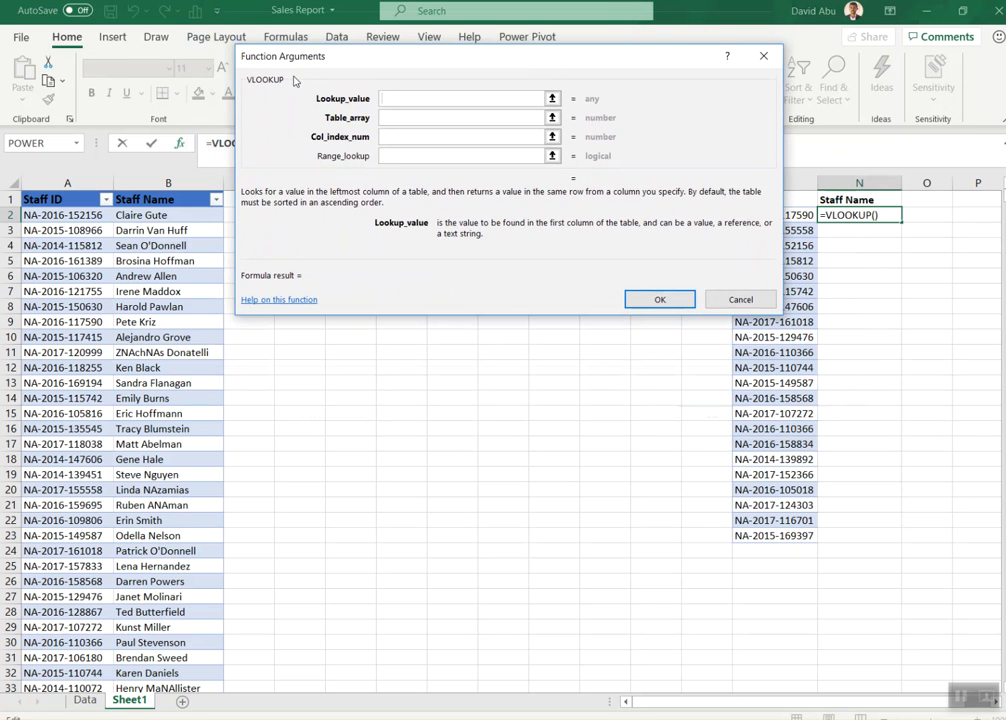
pyautogui.moveTo(449, 56); pyautogui.dragTo(427, 49)
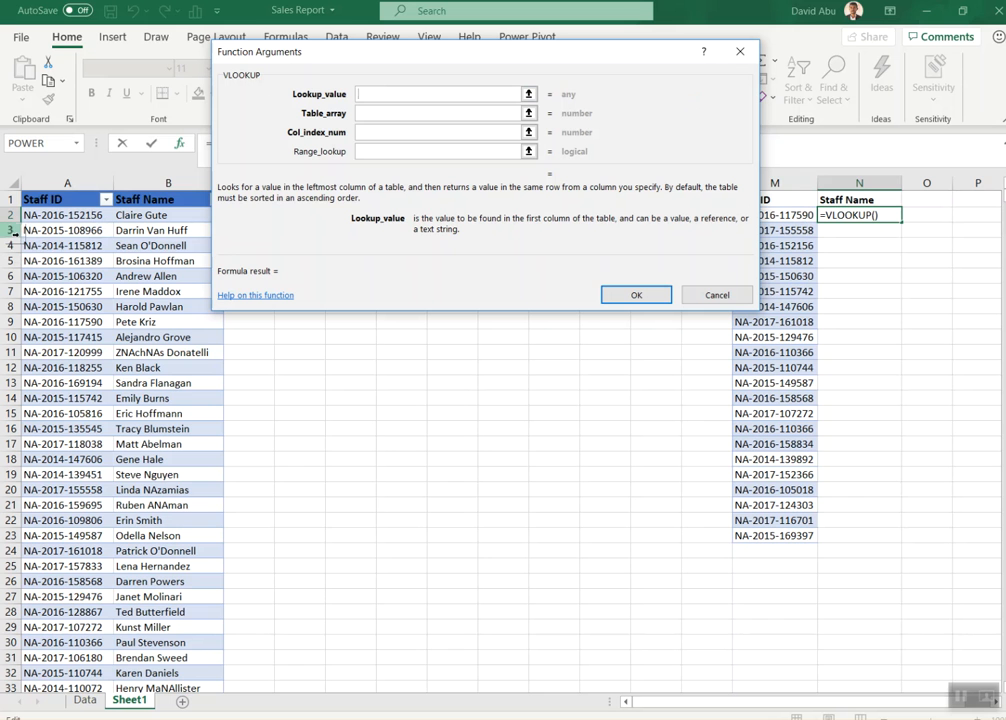
pyautogui.moveTo(422, 52); pyautogui.dragTo(415, 366)
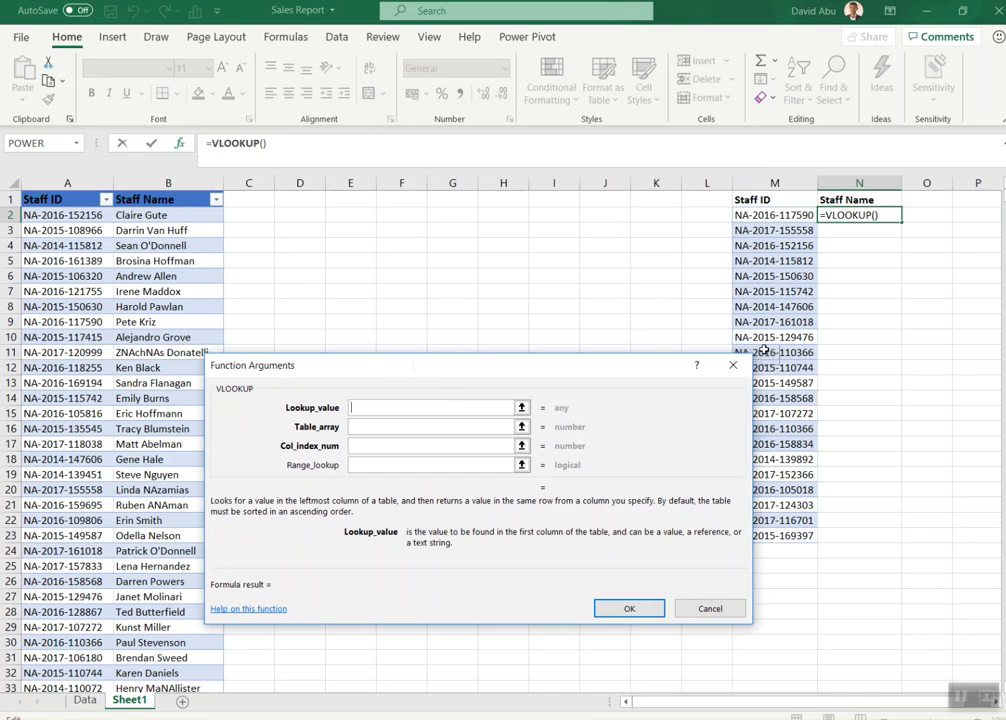
pyautogui.click(781, 215)
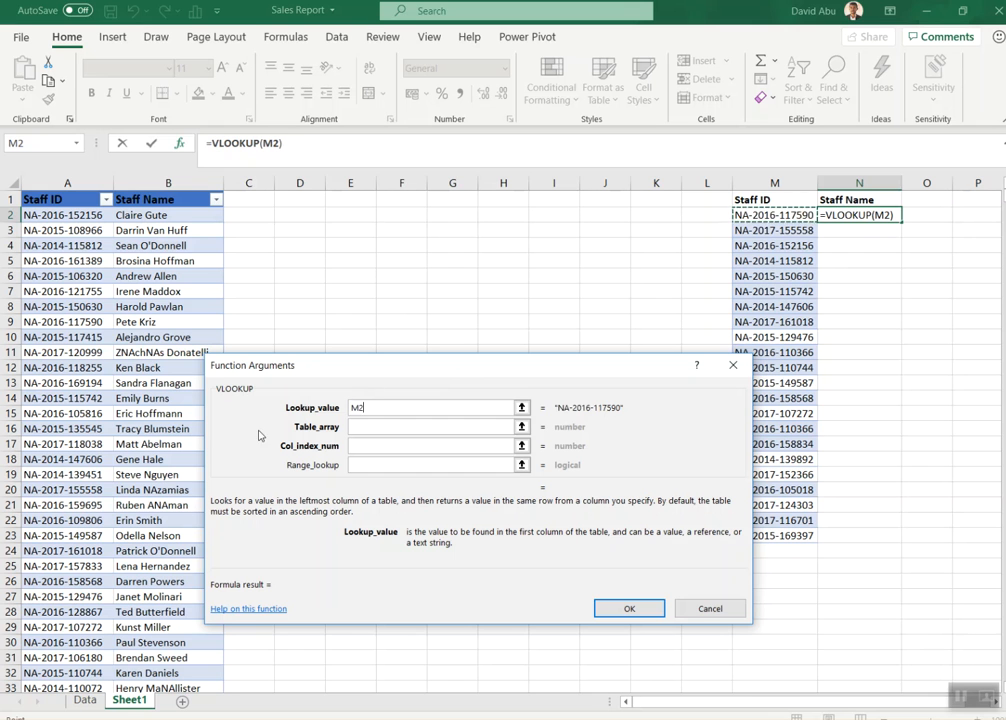
# Step: Set the VLOOKUP's table array to the named range staff and its column index number to 2
pyautogui.click(365, 430)
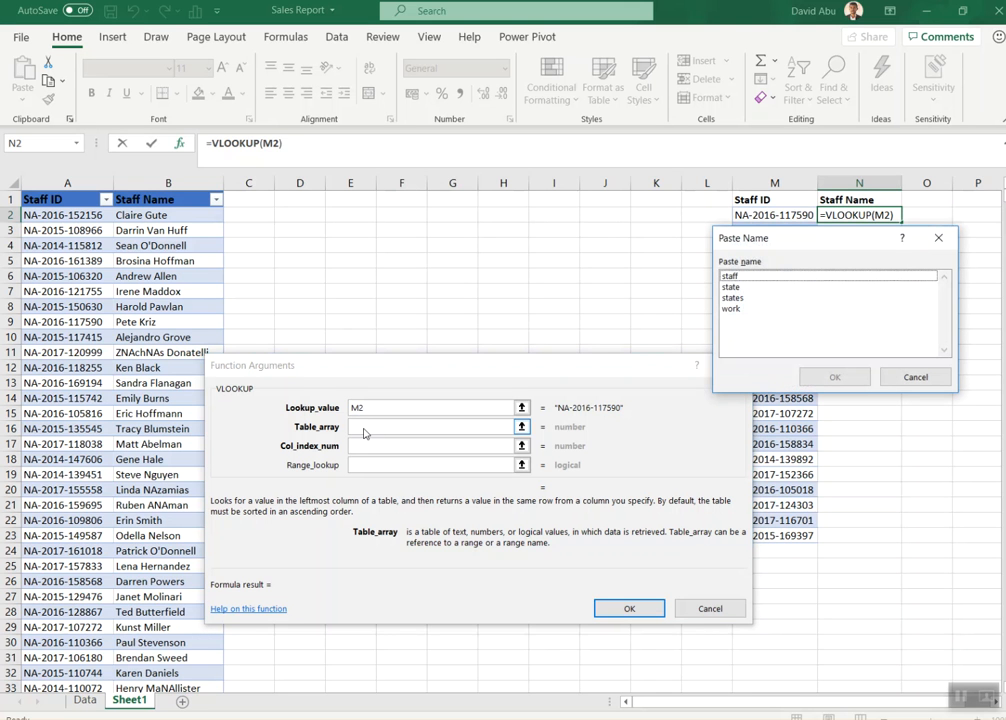
pyautogui.click(365, 431)
pyautogui.click(826, 276)
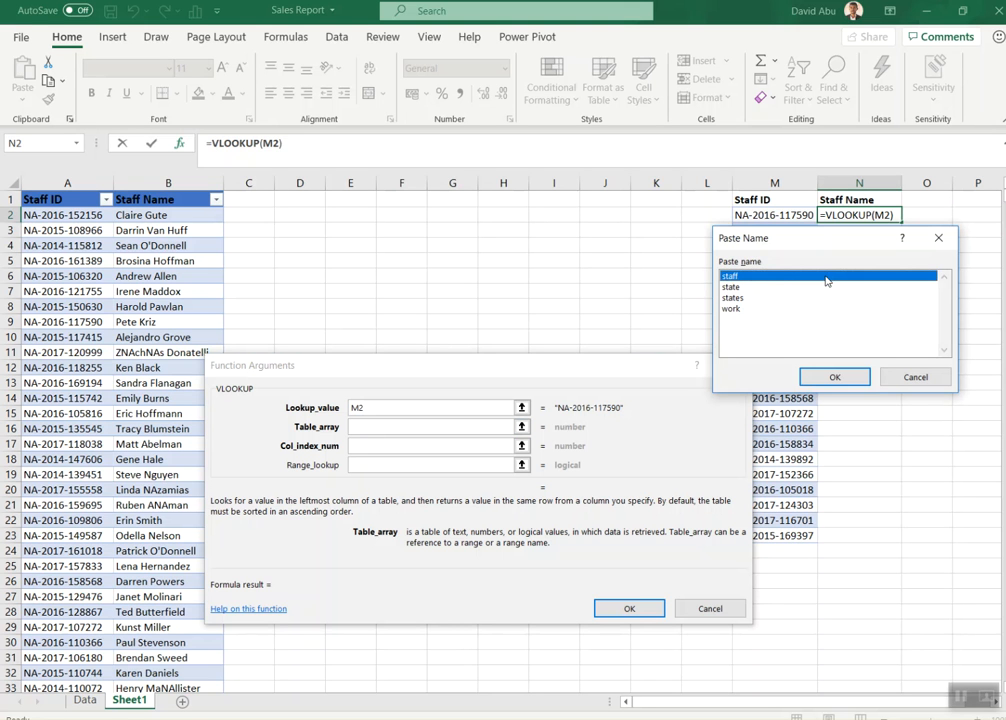
pyautogui.click(834, 377)
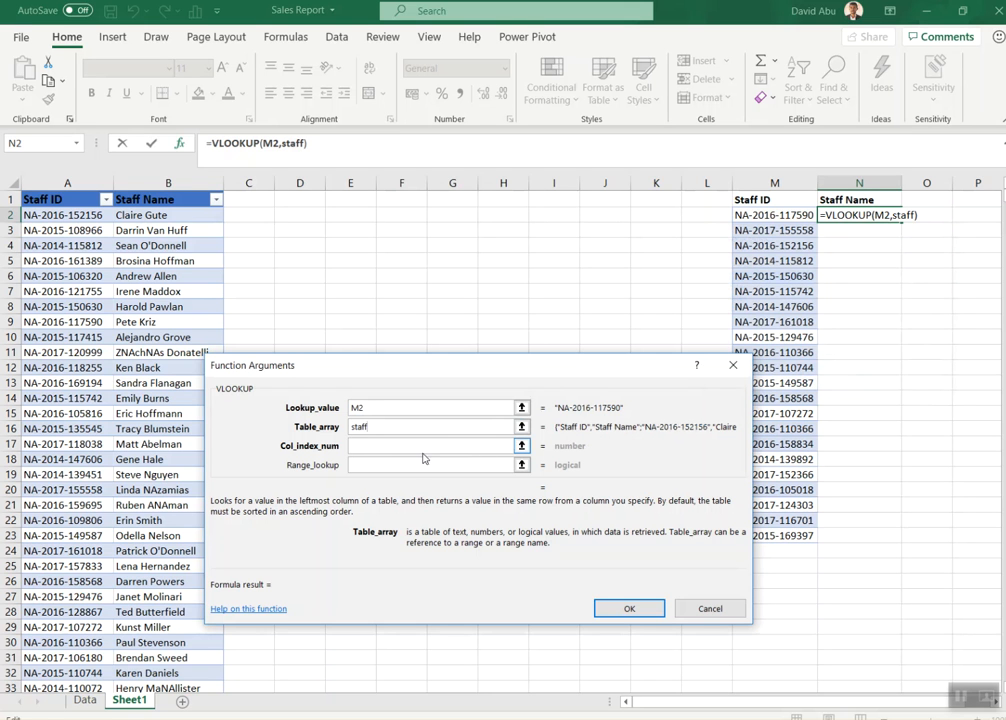
pyautogui.click(389, 448)
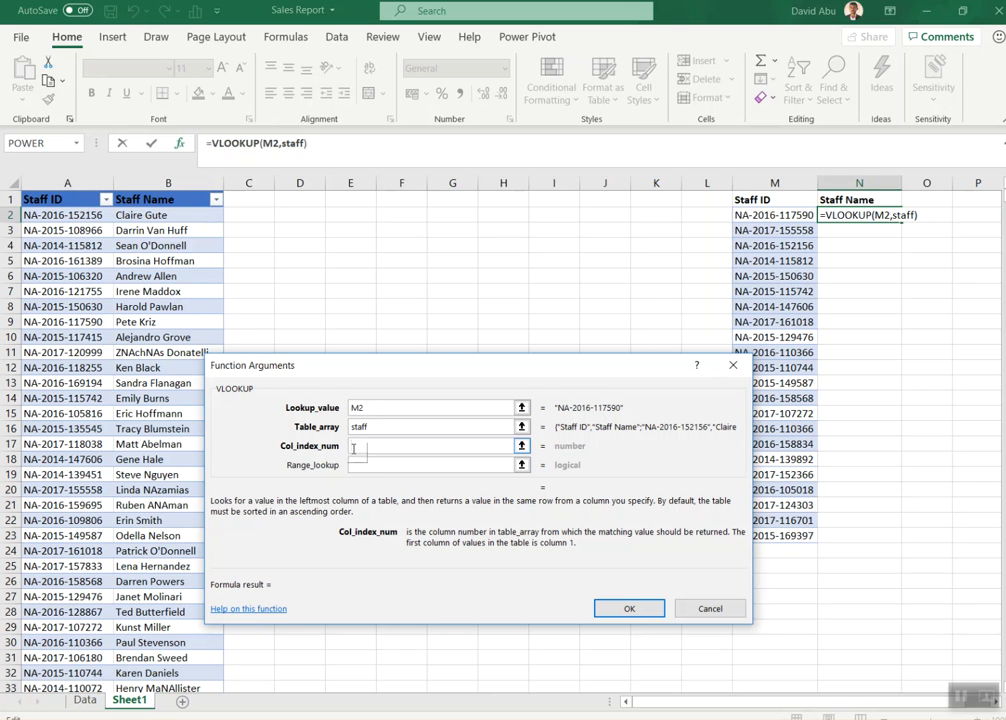
pyautogui.write('2')
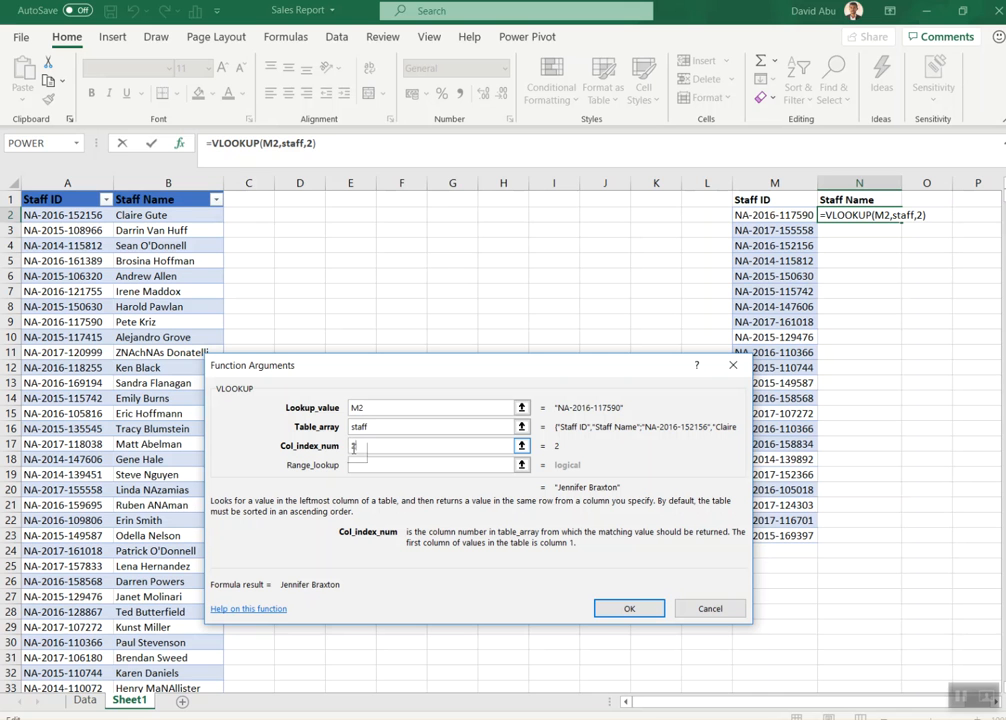
# Step: Set the range lookup to 0 for an exact match, confirm the formula and fill it down through N23
pyautogui.click(364, 464)
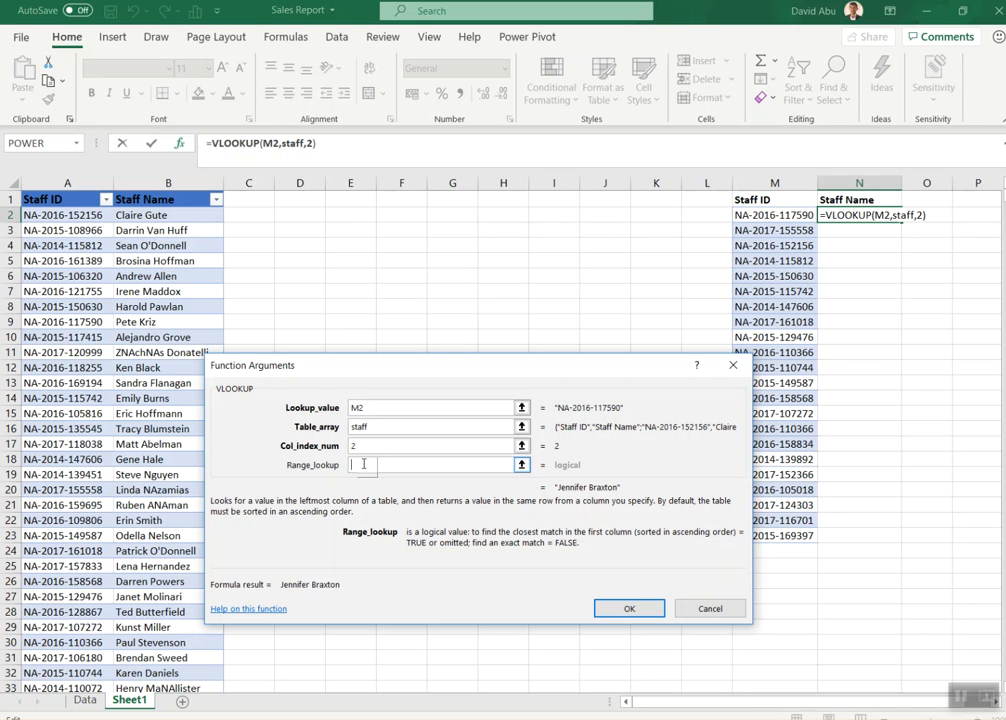
pyautogui.write('False')
pyautogui.press('BackSpace')
pyautogui.press('BackSpace')
pyautogui.press('BackSpace')
pyautogui.press('BackSpace')
pyautogui.press('BackSpace')
pyautogui.write('0')
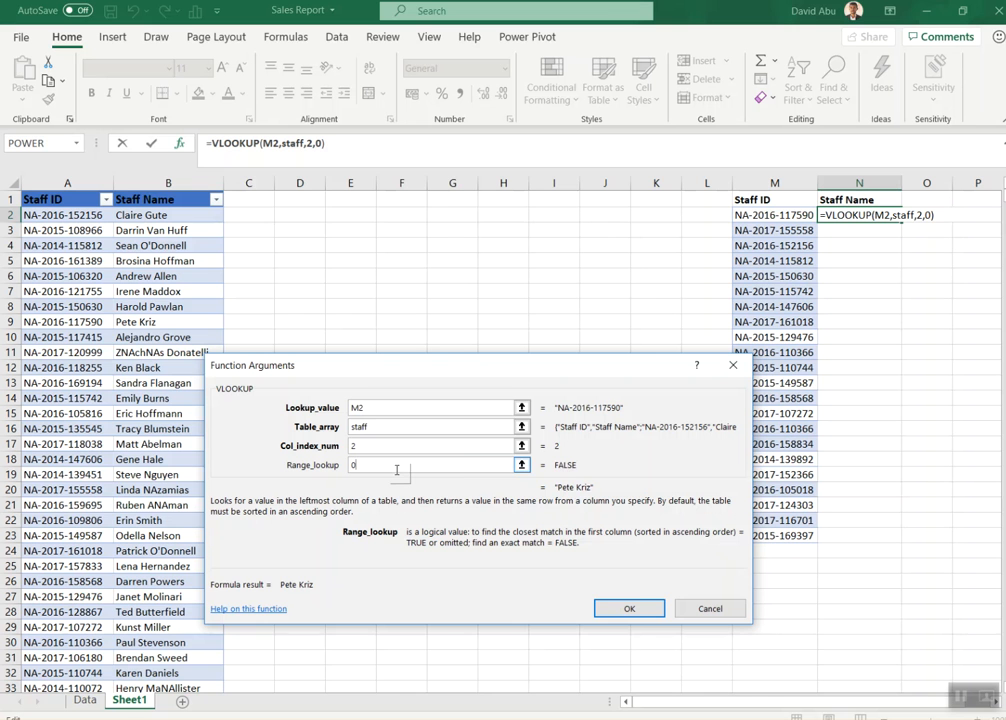
pyautogui.click(629, 608)
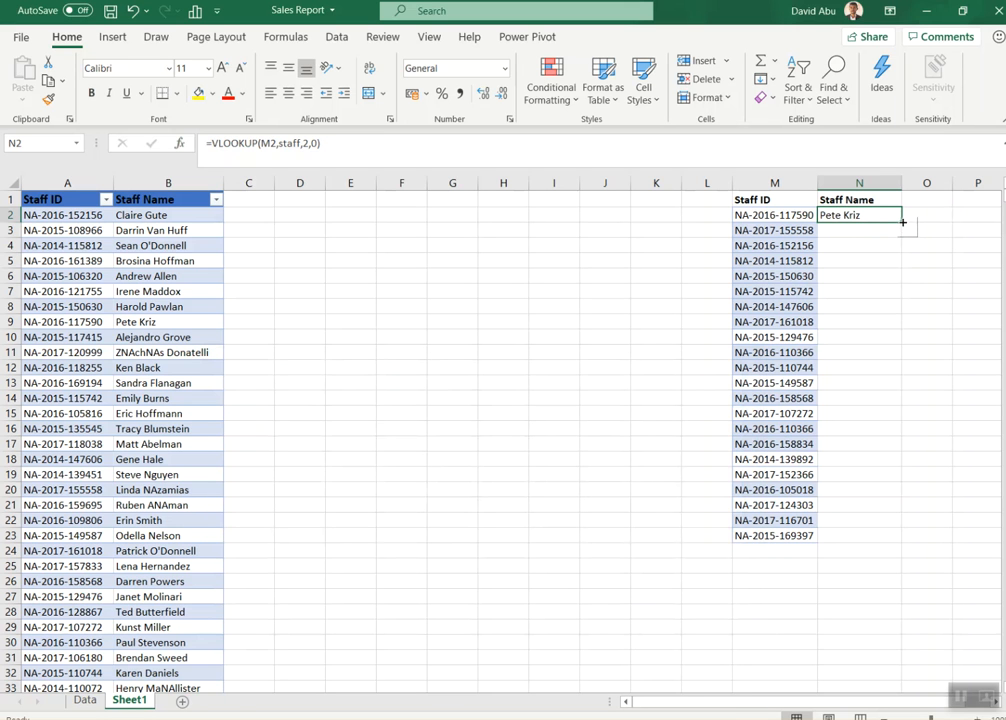
pyautogui.doubleClick(902, 222)
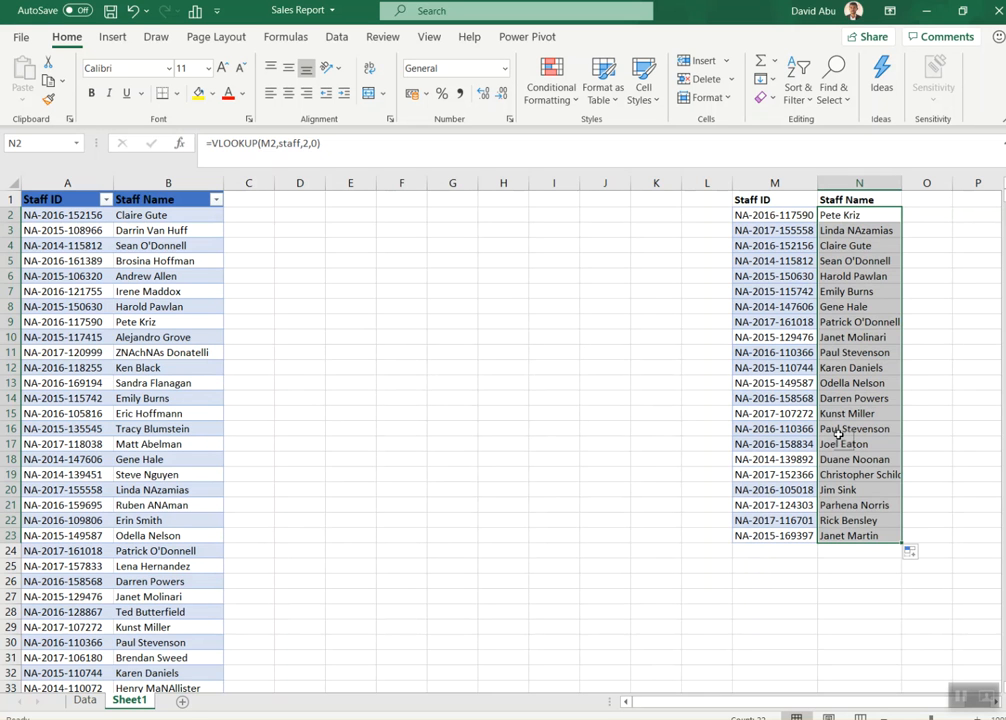
# Step: Copy the six staff IDs in A7:A12 and paste them below the lookup list, starting at M24
pyautogui.click(44, 293)
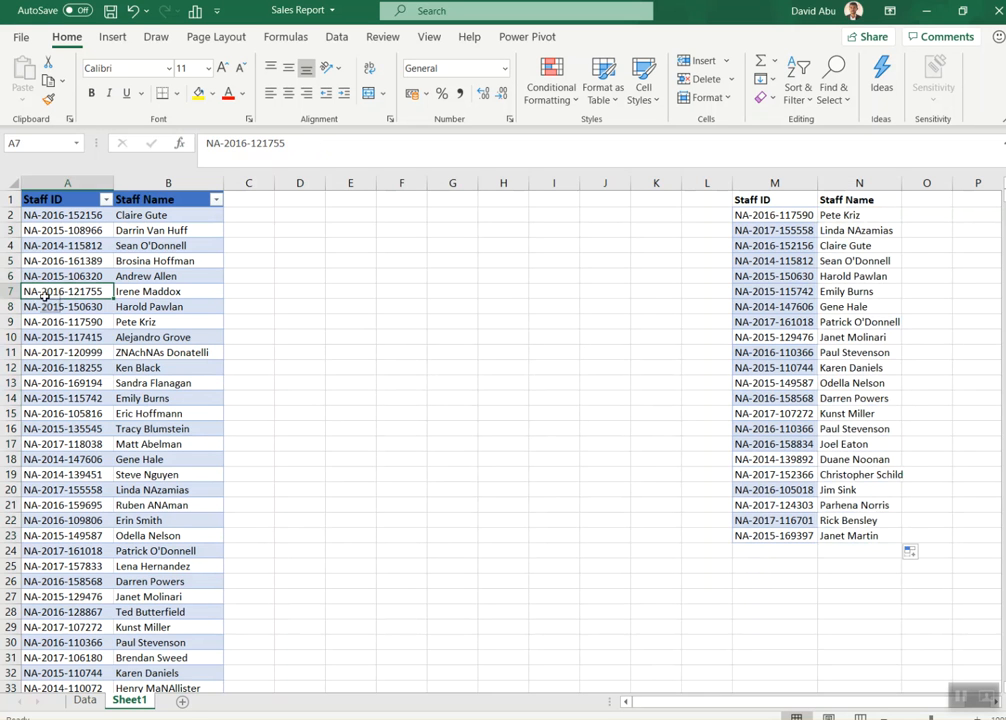
pyautogui.moveTo(54, 292); pyautogui.dragTo(54, 363)
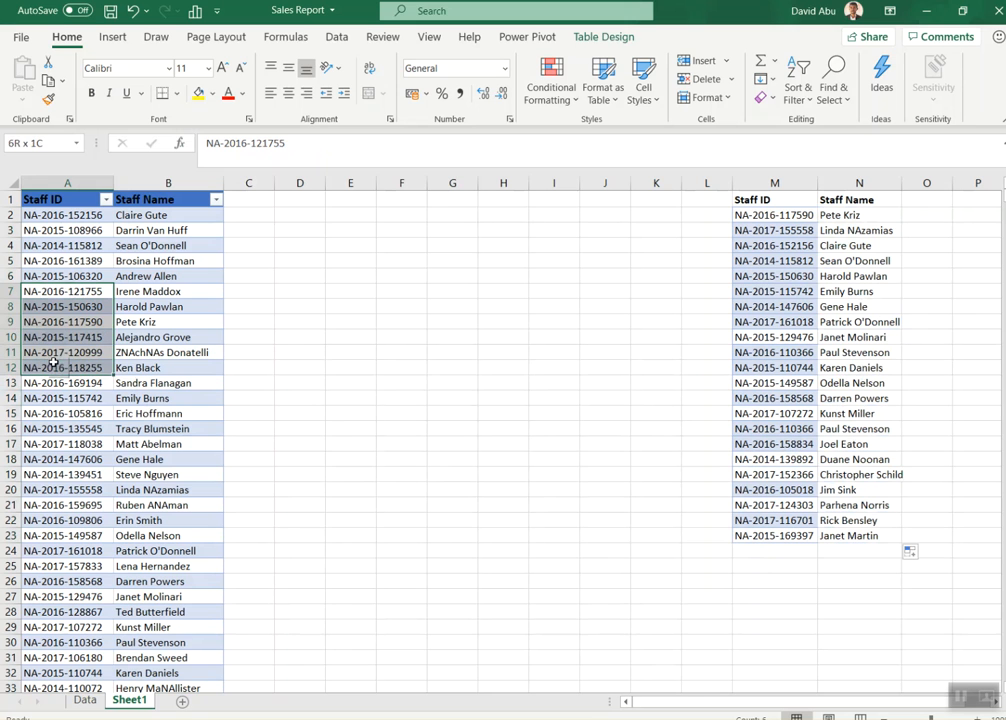
pyautogui.hotkey('ctrl', 'c')
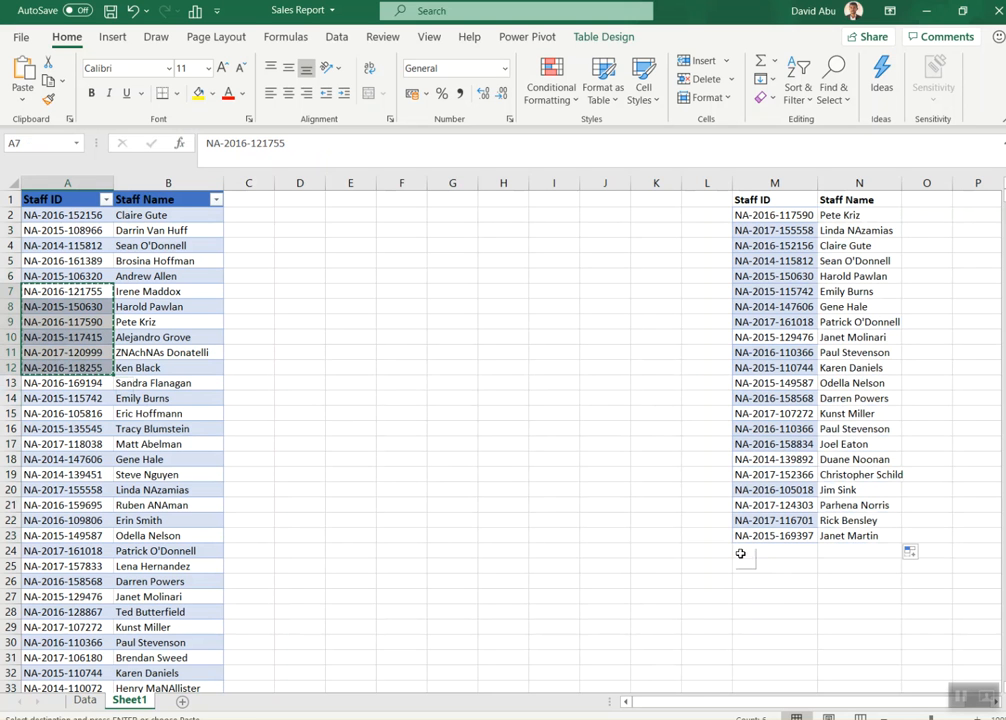
pyautogui.click(770, 550)
pyautogui.hotkey('ctrl', 'v')
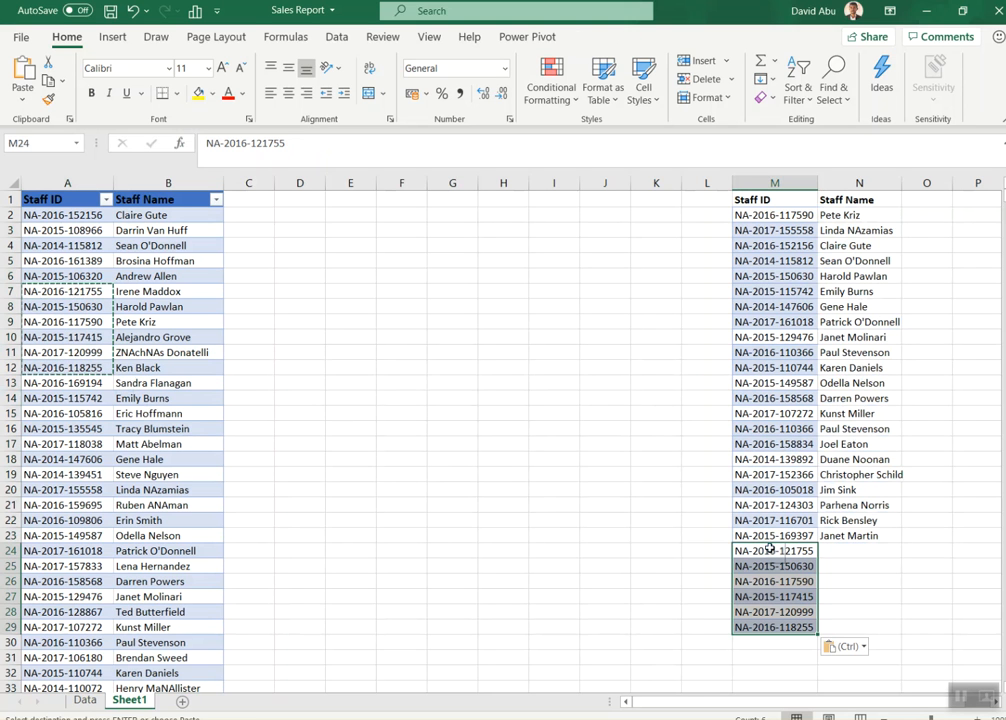
# Step: Extend the VLOOKUP formula from N23 down through N29 for the added staff IDs
pyautogui.click(870, 534)
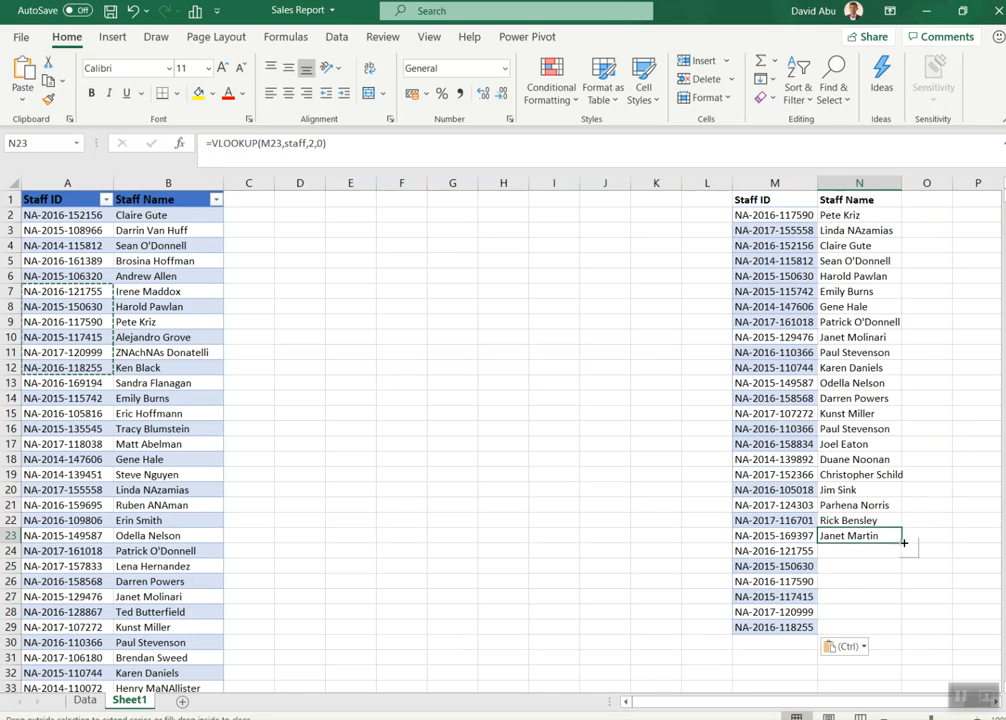
pyautogui.doubleClick(903, 543)
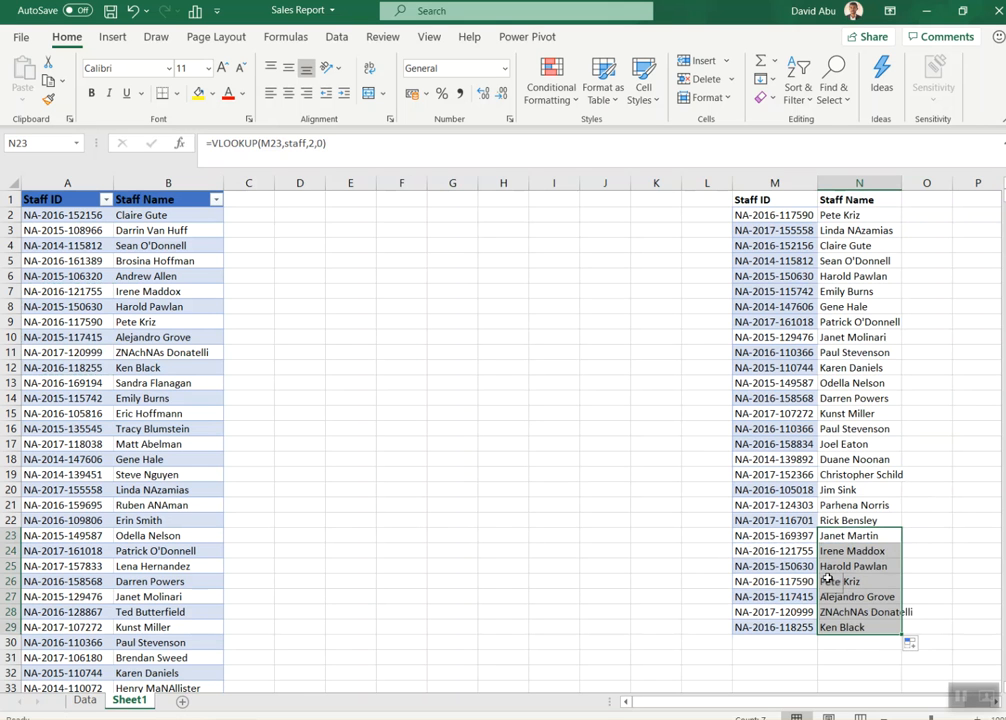
pyautogui.click(738, 459)
pyautogui.click(571, 432)
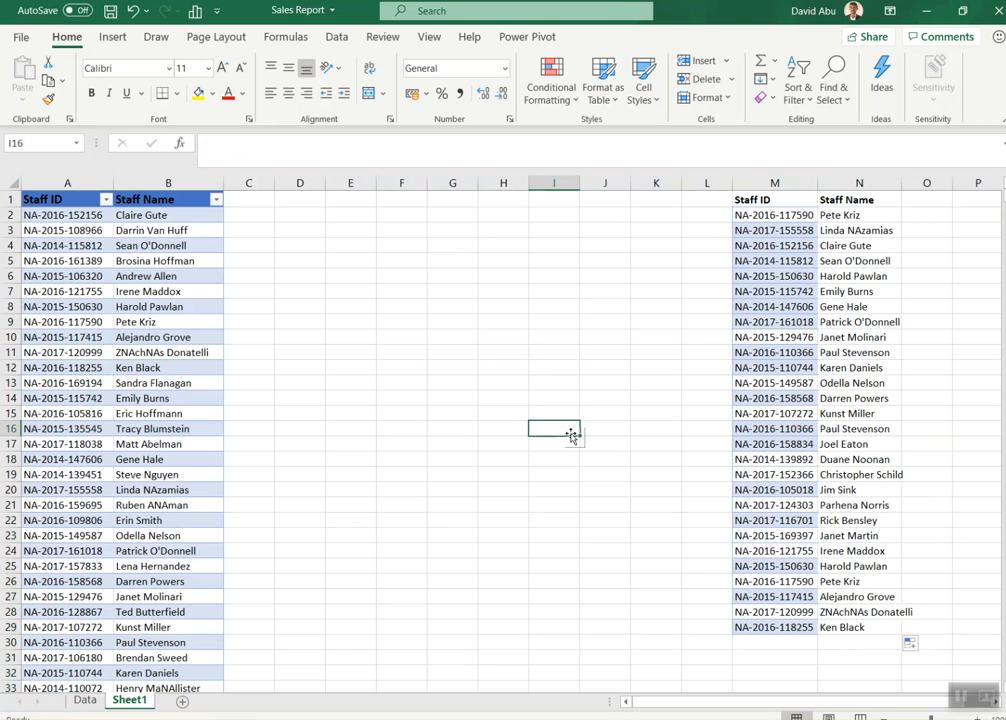